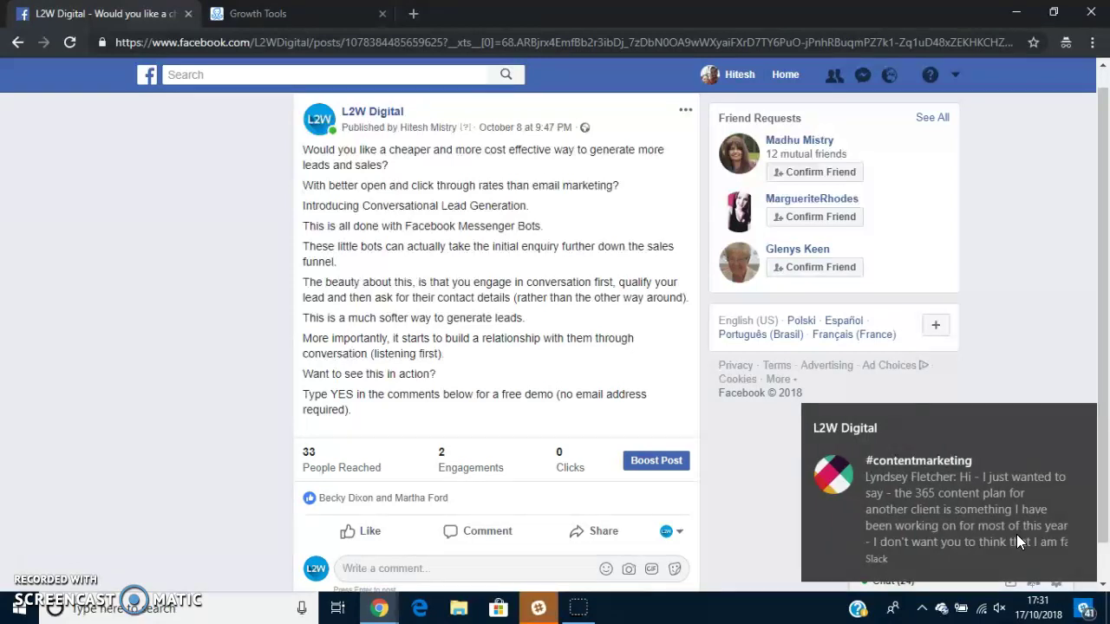
Step: Dismiss the desktop notification and highlight the post's closing line asking readers to type YES in the comments
{"action": "left_click", "coordinate": [1082, 417]}
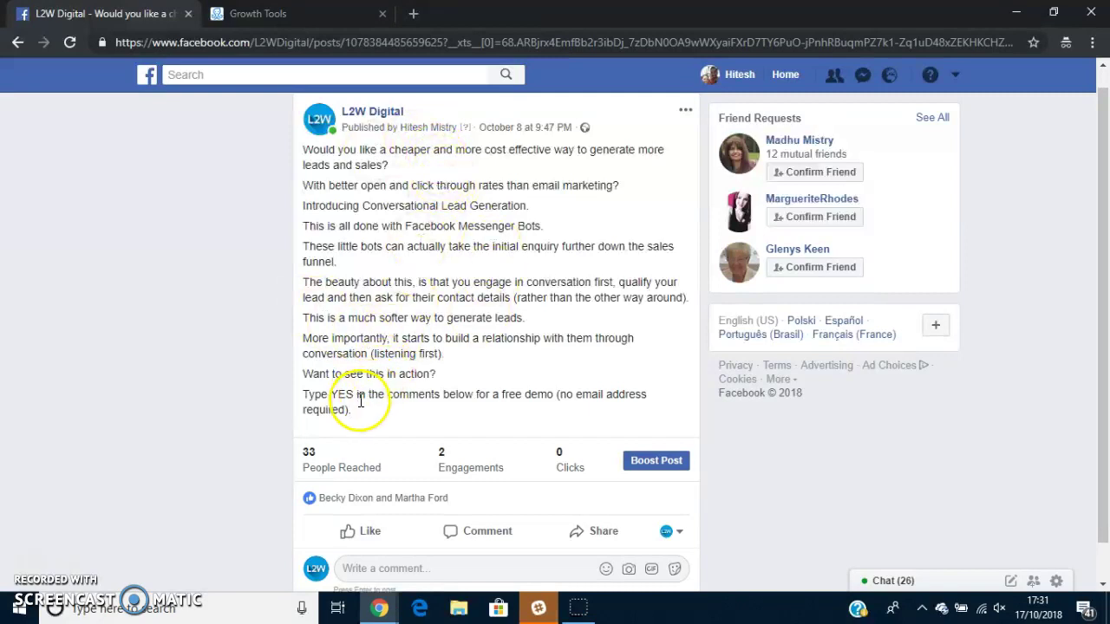
{"action": "left_click_drag", "start_coordinate": [367, 409], "coordinate": [305, 397]}
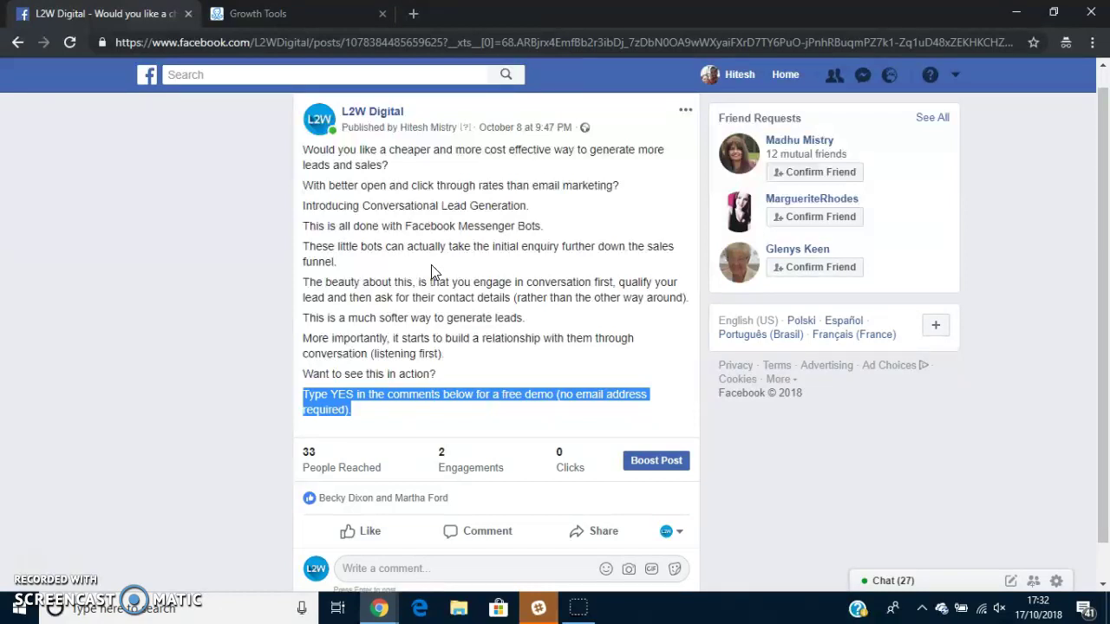
Step: Switch to ManyChat and create a new growth tool of the Facebook Comments type
{"action": "left_click", "coordinate": [308, 17]}
{"action": "left_click", "coordinate": [90, 211]}
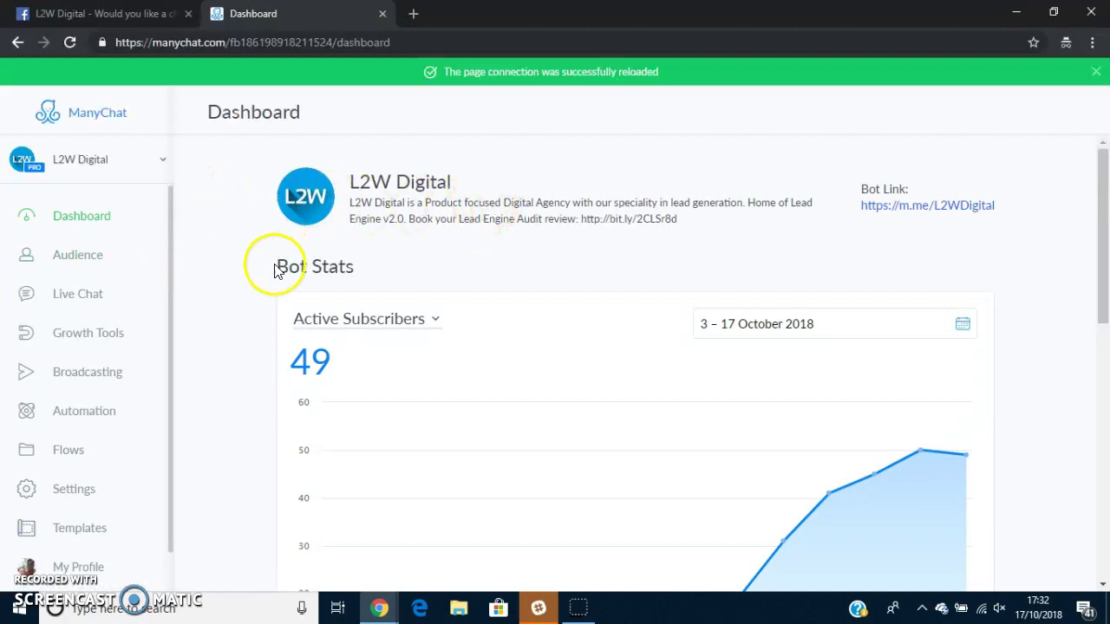
{"action": "left_click", "coordinate": [85, 336]}
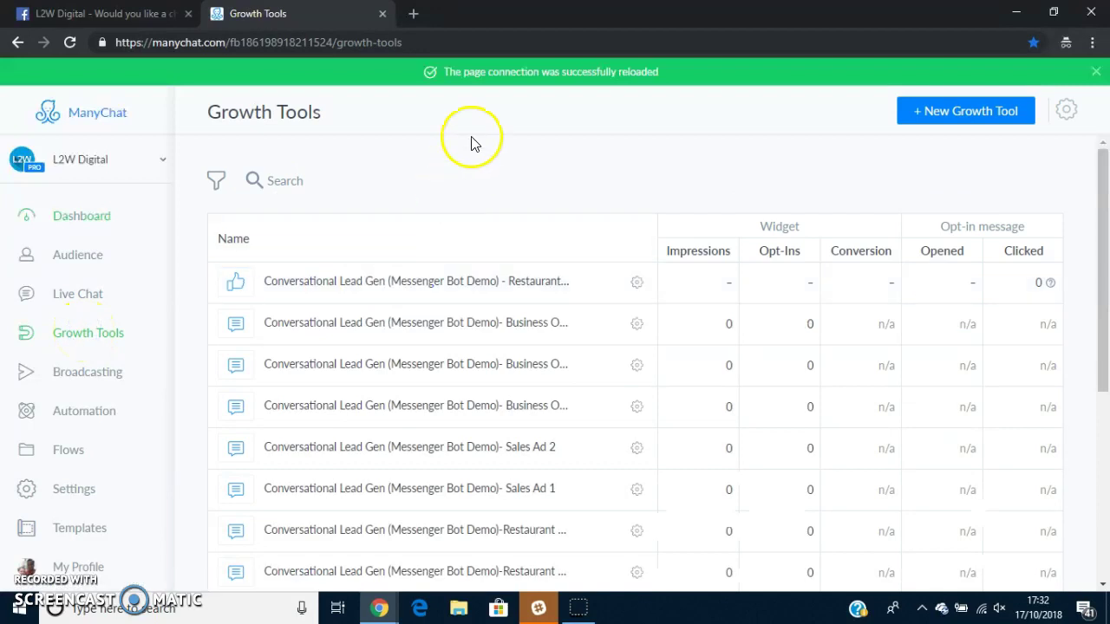
{"action": "left_click", "coordinate": [951, 119]}
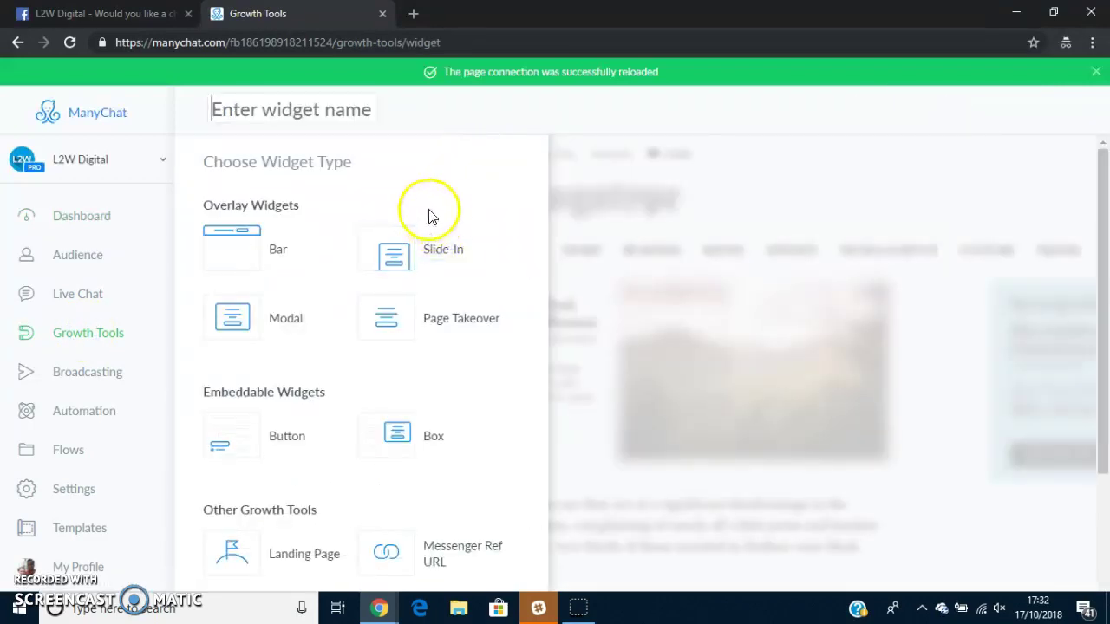
{"action": "scroll", "coordinate": [469, 294], "scroll_direction": "down", "scroll_amount": 2}
{"action": "scroll", "coordinate": [448, 297], "scroll_direction": "down", "scroll_amount": 1}
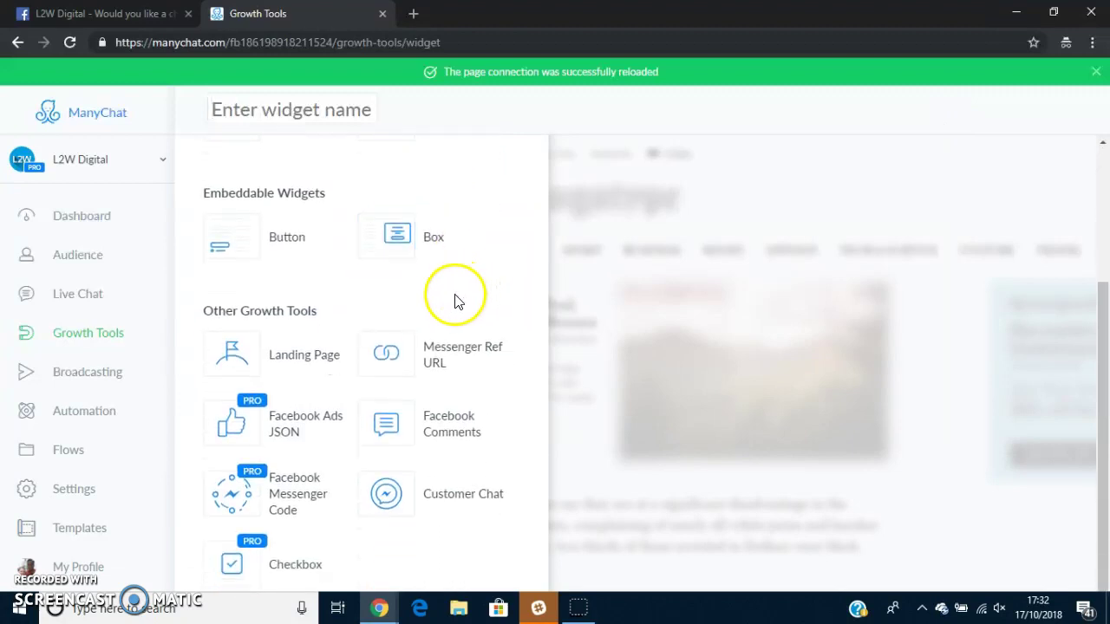
{"action": "left_click", "coordinate": [460, 431]}
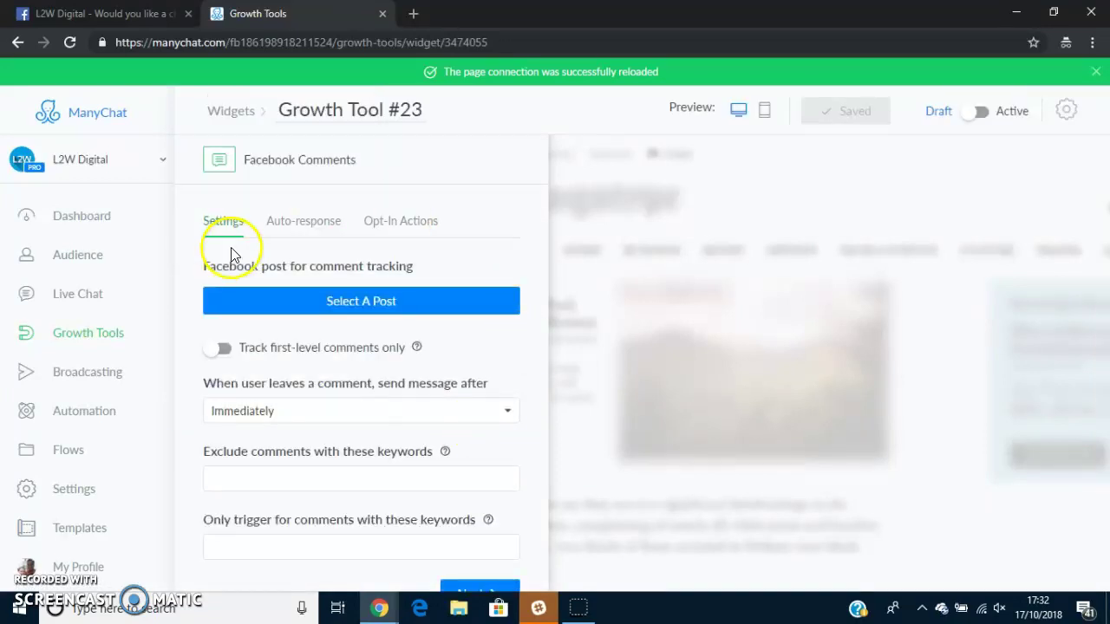
Step: Choose the L2W Digital lead generation post for comment tracking, using the post ID copied from its Facebook URL
{"action": "left_click", "coordinate": [363, 296]}
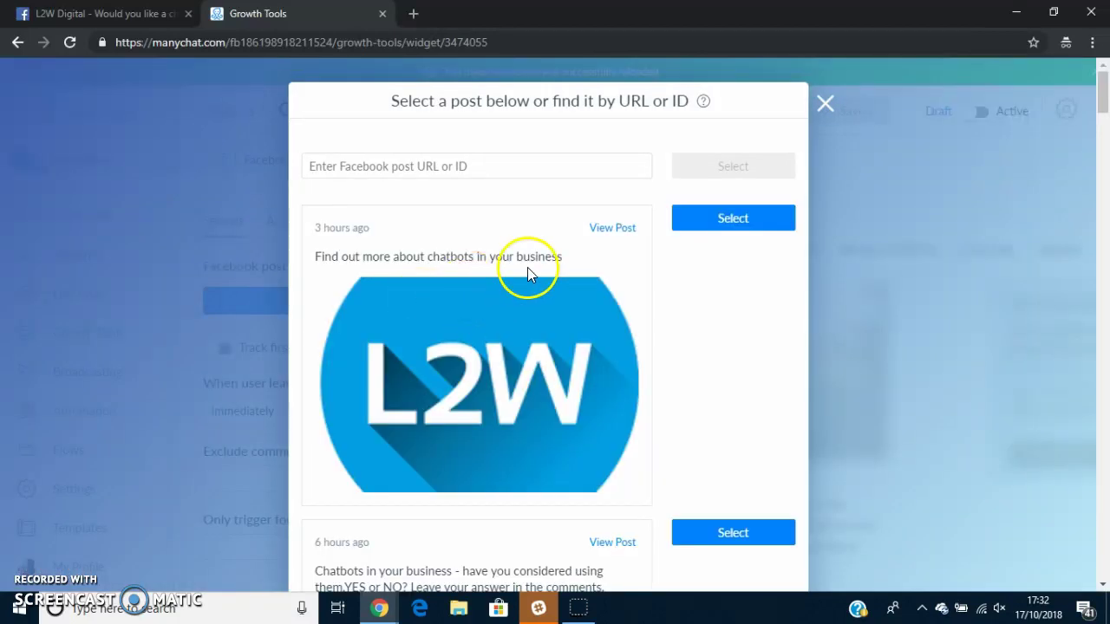
{"action": "left_click", "coordinate": [100, 14]}
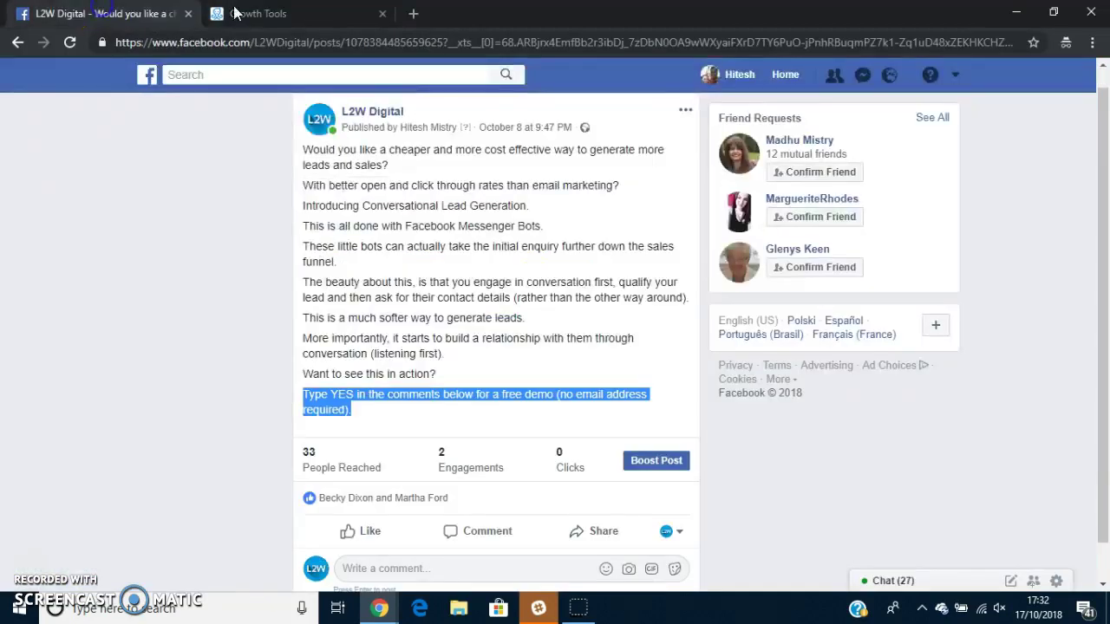
{"action": "double_click", "coordinate": [390, 43]}
{"action": "right_click", "coordinate": [392, 43]}
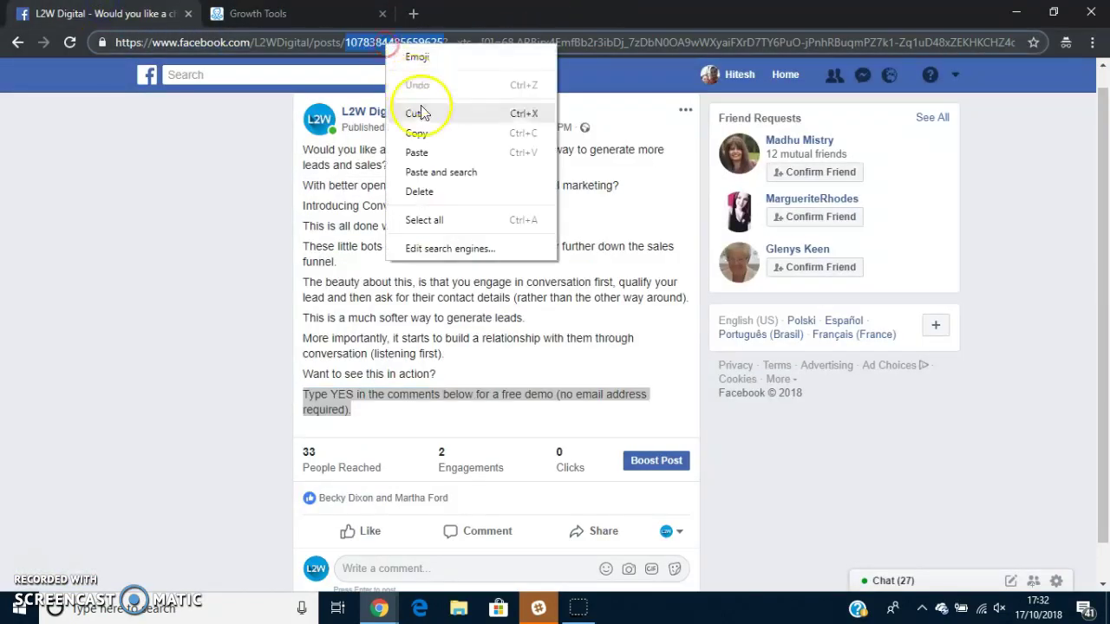
{"action": "left_click", "coordinate": [421, 131]}
{"action": "left_click", "coordinate": [257, 14]}
{"action": "right_click", "coordinate": [488, 164]}
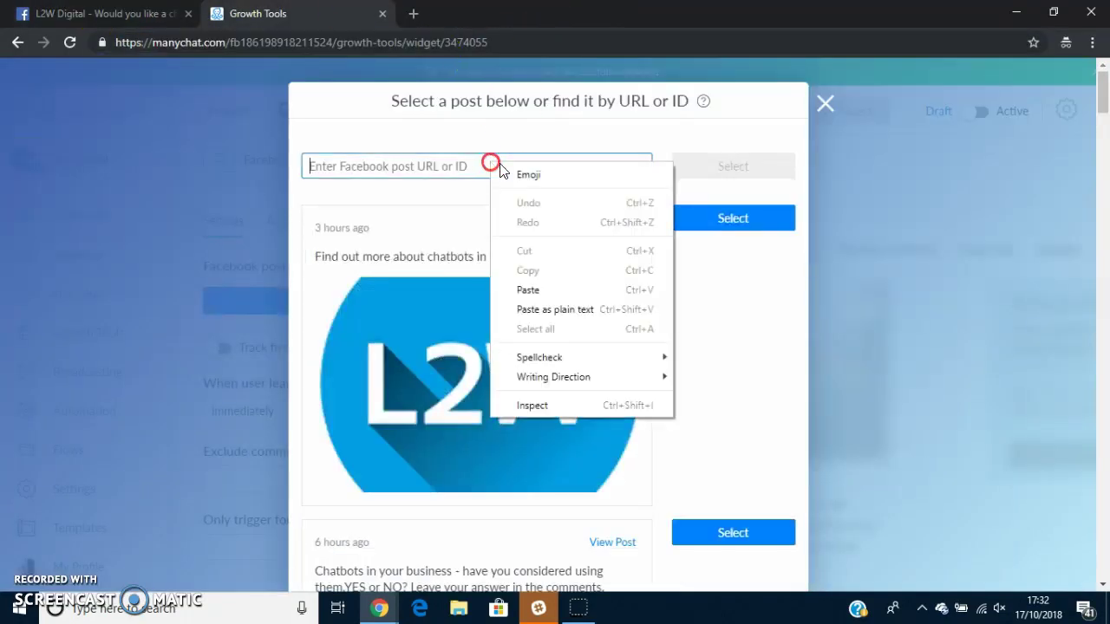
{"action": "left_click", "coordinate": [553, 287]}
{"action": "left_click", "coordinate": [762, 169]}
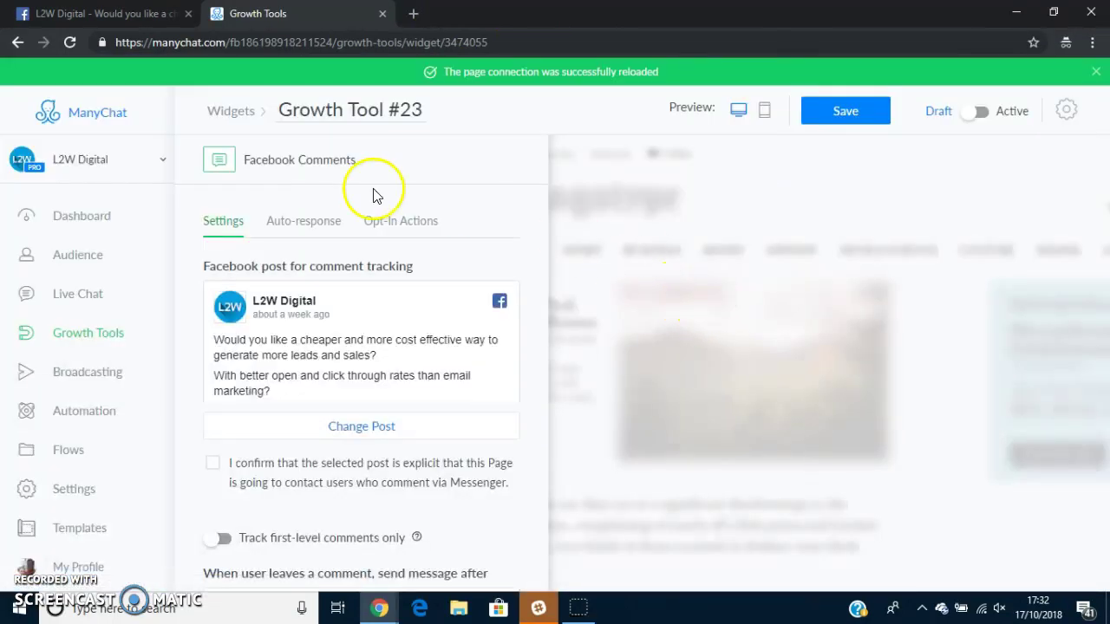
Step: Point out the post ID within the Facebook post's URL, and return to the growth tool in ManyChat
{"action": "left_click", "coordinate": [65, 13]}
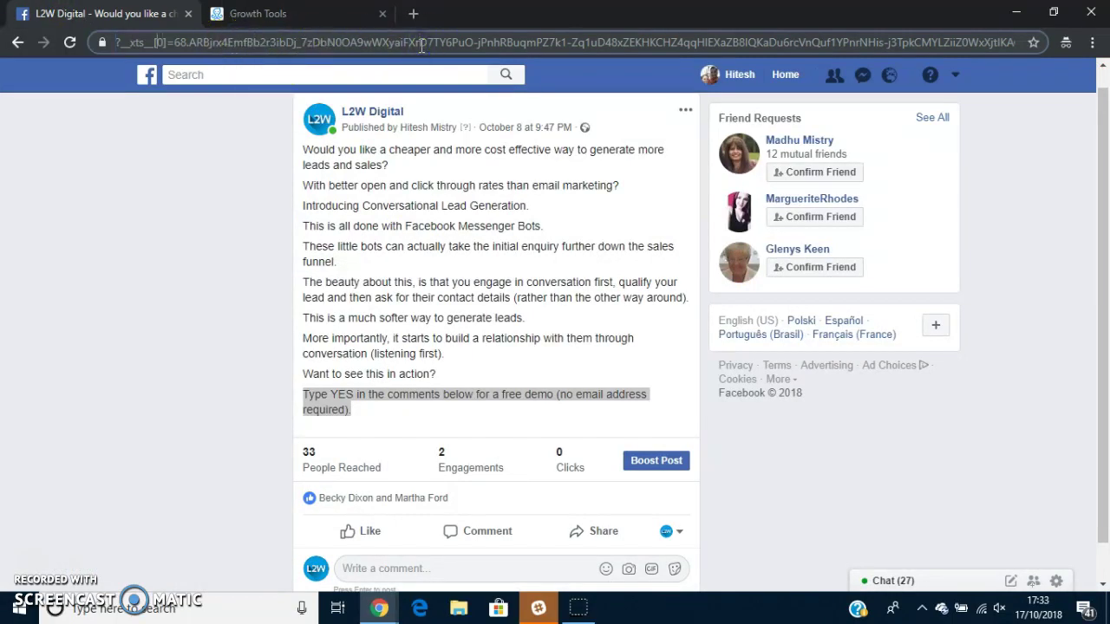
{"action": "key", "text": "Left"}
{"action": "key", "text": "Left"}
{"action": "key", "text": "Left"}
{"action": "key", "text": "Left"}
{"action": "key", "text": "Left"}
{"action": "key", "text": "Left"}
{"action": "key", "text": "Left"}
{"action": "key", "text": "Left"}
{"action": "key", "text": "Left"}
{"action": "key", "text": "Left"}
{"action": "key", "text": "Left"}
{"action": "key", "text": "Left"}
{"action": "key", "text": "Left"}
{"action": "key", "text": "Left"}
{"action": "key", "text": "Left"}
{"action": "key", "text": "Left"}
{"action": "key", "text": "Left"}
{"action": "key", "text": "Left"}
{"action": "key", "text": "Left"}
{"action": "key", "text": "Left"}
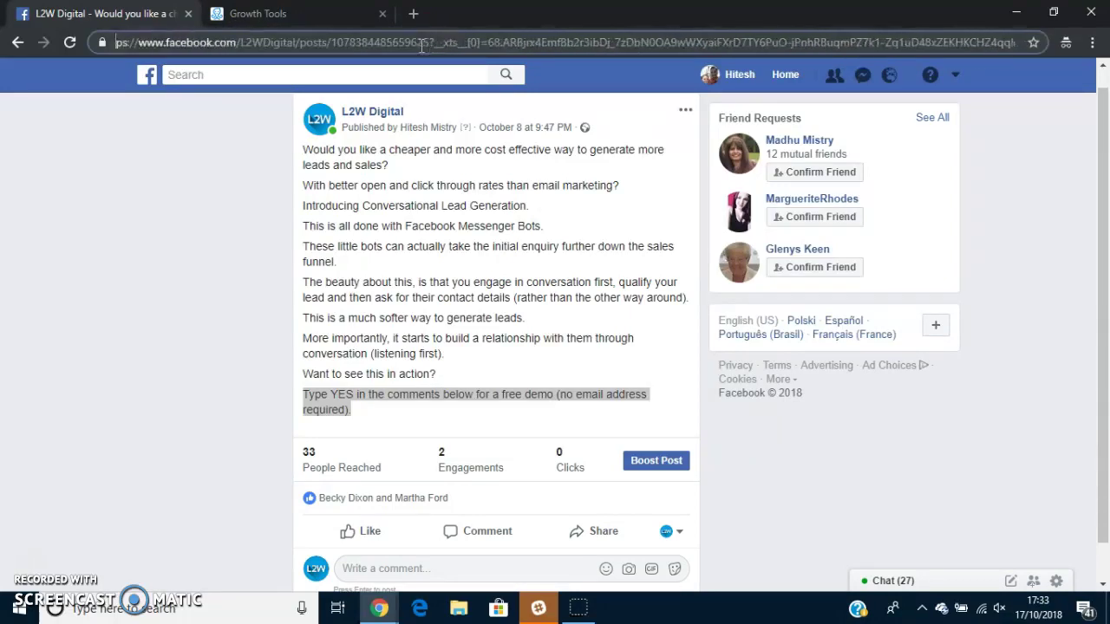
{"action": "left_click_drag", "start_coordinate": [429, 43], "coordinate": [332, 44]}
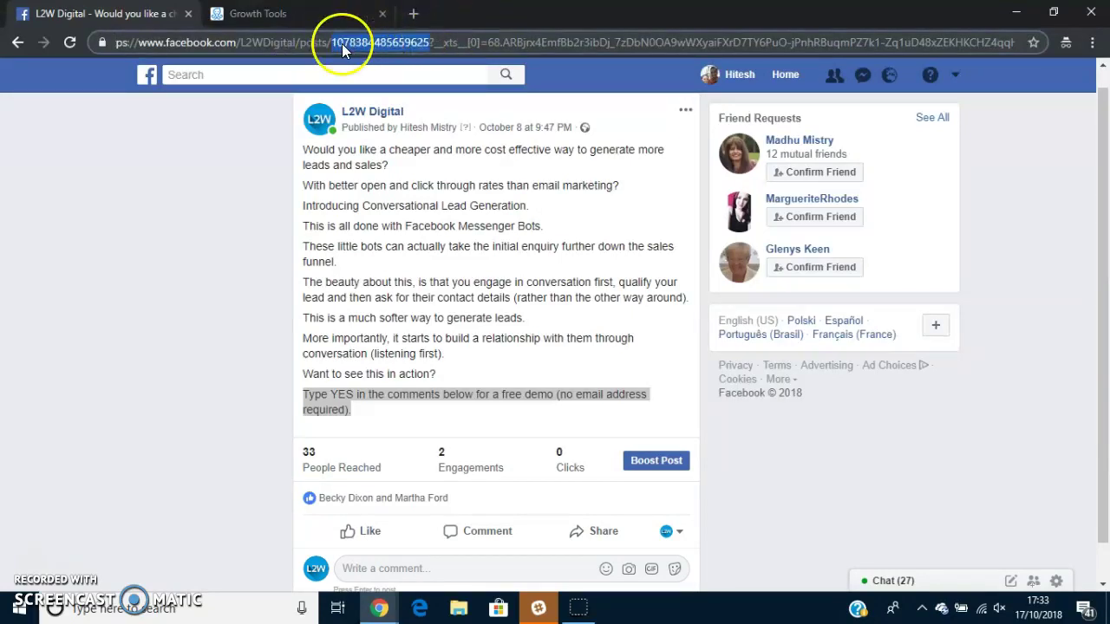
{"action": "left_click_drag", "start_coordinate": [359, 48], "coordinate": [356, 24]}
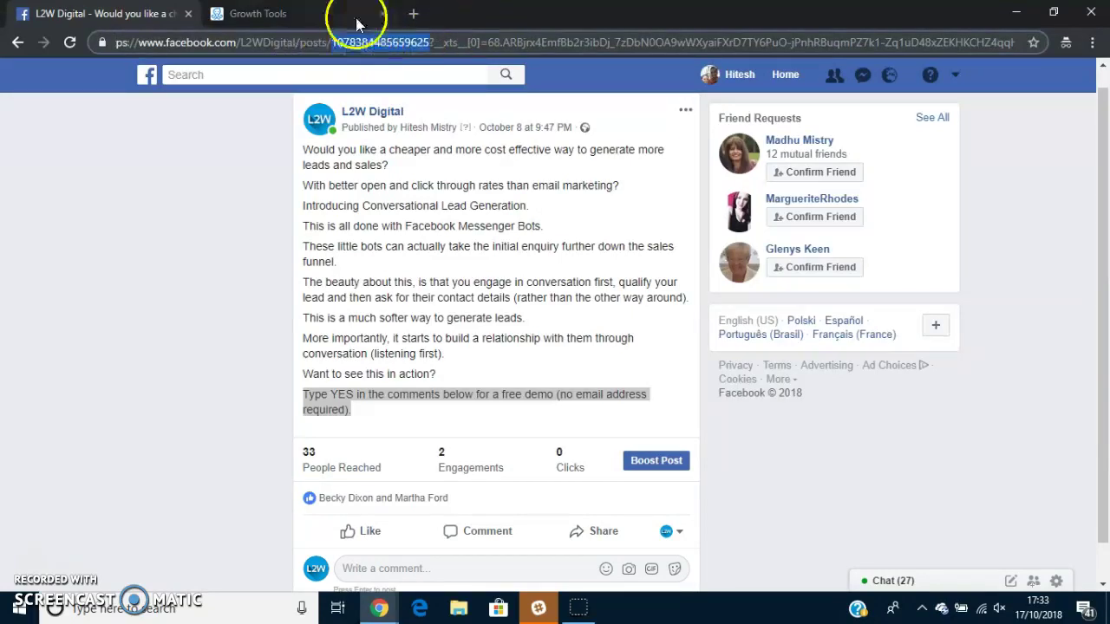
{"action": "left_click", "coordinate": [356, 21]}
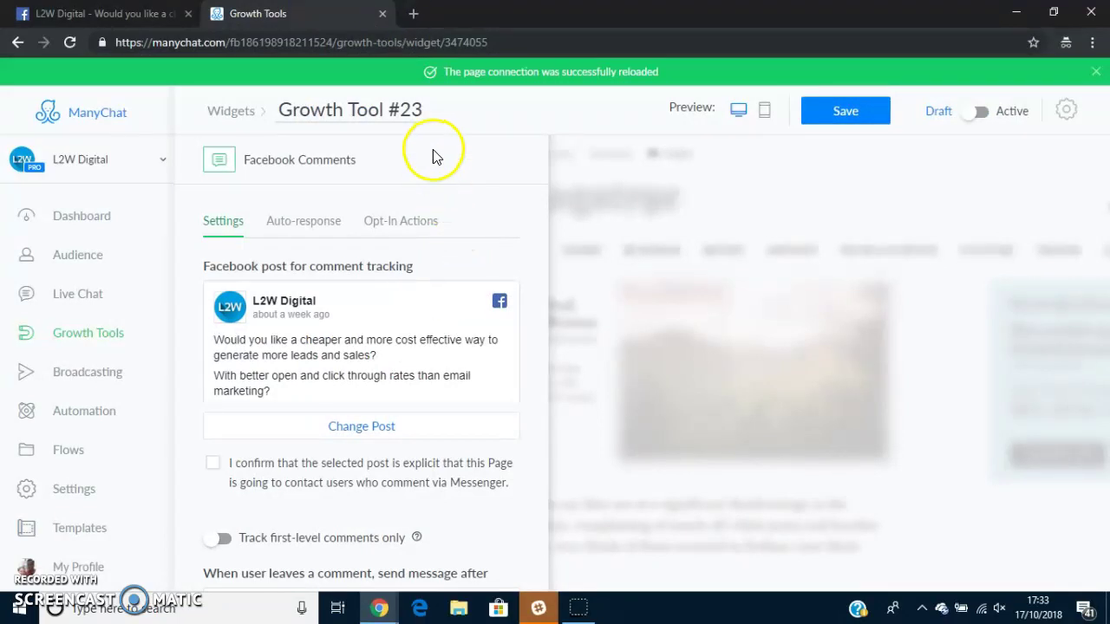
Step: Confirm that the selected post is explicit about Messenger contact, and enable tracking of first-level comments only
{"action": "scroll", "coordinate": [431, 178], "scroll_direction": "down", "scroll_amount": 1}
{"action": "left_click", "coordinate": [213, 382]}
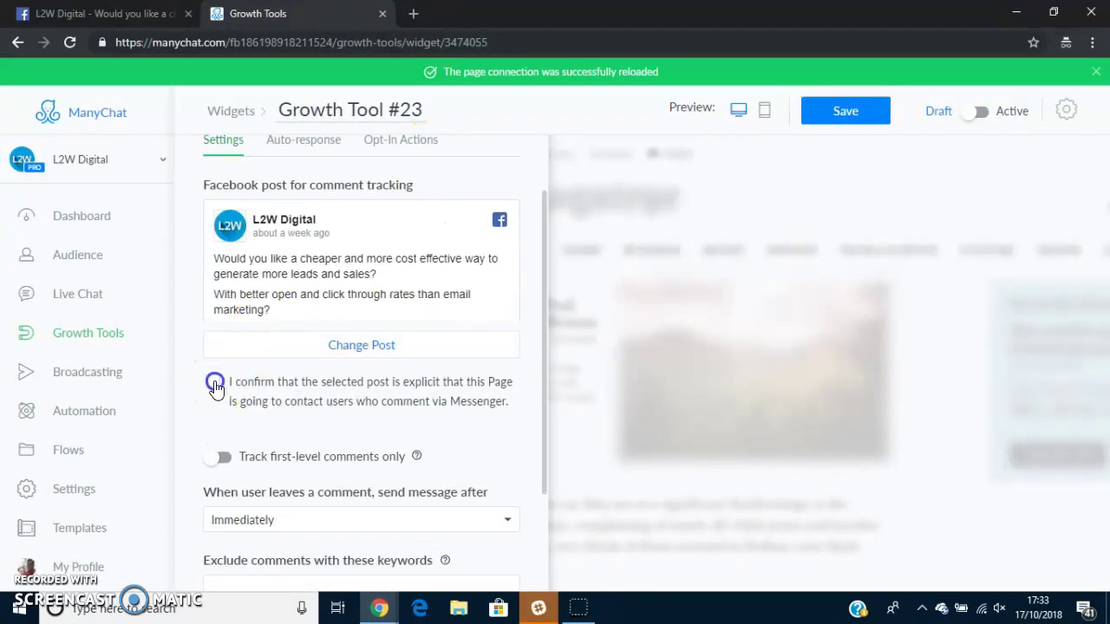
{"action": "scroll", "coordinate": [347, 299], "scroll_direction": "down", "scroll_amount": 1}
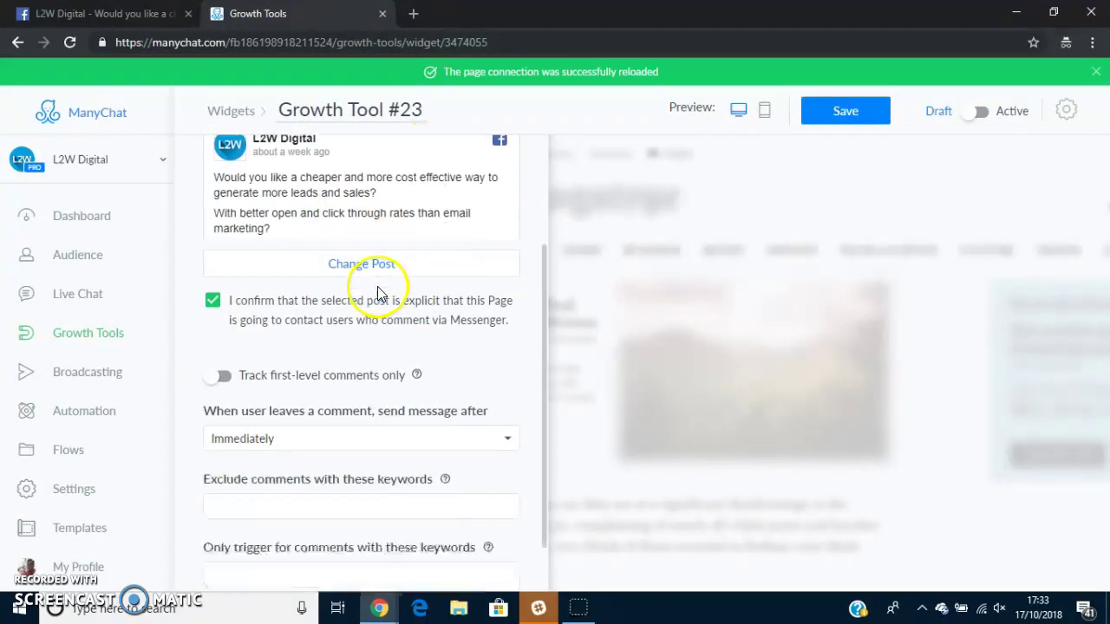
{"action": "left_click", "coordinate": [220, 376]}
{"action": "scroll", "coordinate": [304, 374], "scroll_direction": "down", "scroll_amount": 1}
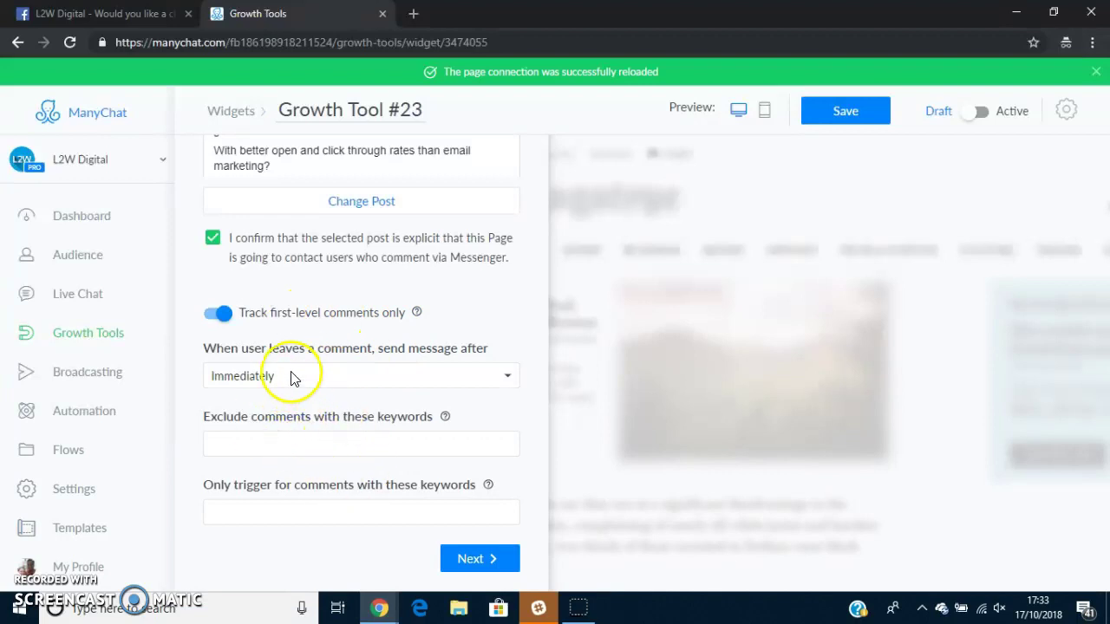
Step: Set the trigger keywords to "YES, Yes, ye, Yess, Yes!" and continue to the auto-response settings
{"action": "left_click", "coordinate": [265, 512]}
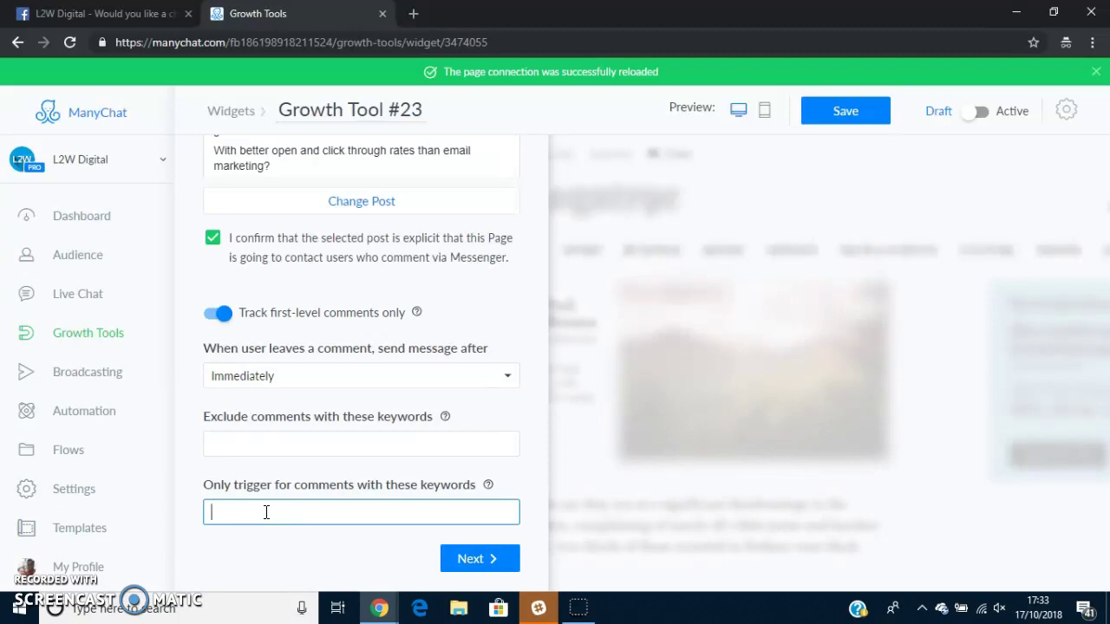
{"action": "type", "text": "YES, Yes, Ye, Yess, Yes!"}
{"action": "scroll", "coordinate": [309, 248], "scroll_direction": "up", "scroll_amount": 1}
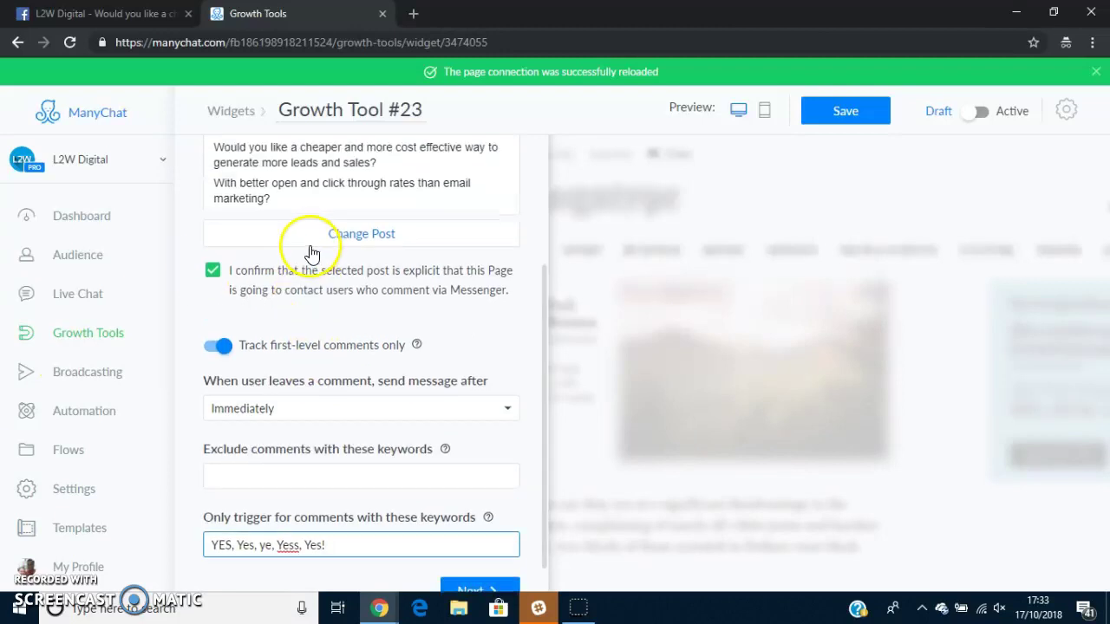
{"action": "scroll", "coordinate": [468, 425], "scroll_direction": "down", "scroll_amount": 1}
{"action": "left_click", "coordinate": [500, 559]}
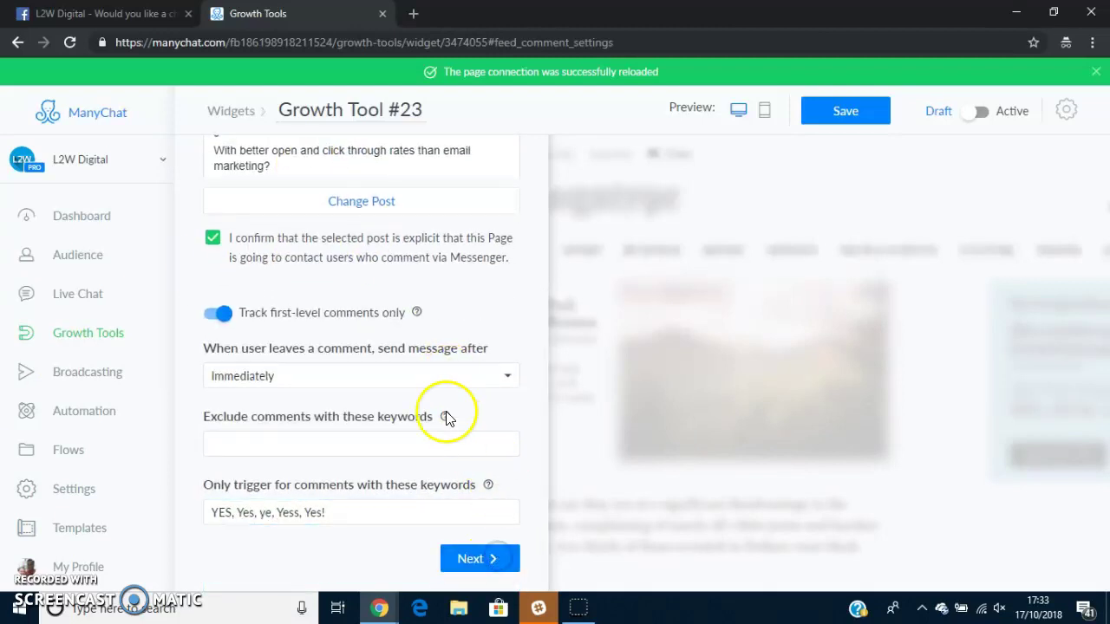
{"action": "left_click", "coordinate": [486, 562]}
Step: Review the default auto-response message to commenters and the notes on subscribers and sending limits
{"action": "scroll", "coordinate": [399, 394], "scroll_direction": "up", "scroll_amount": 2}
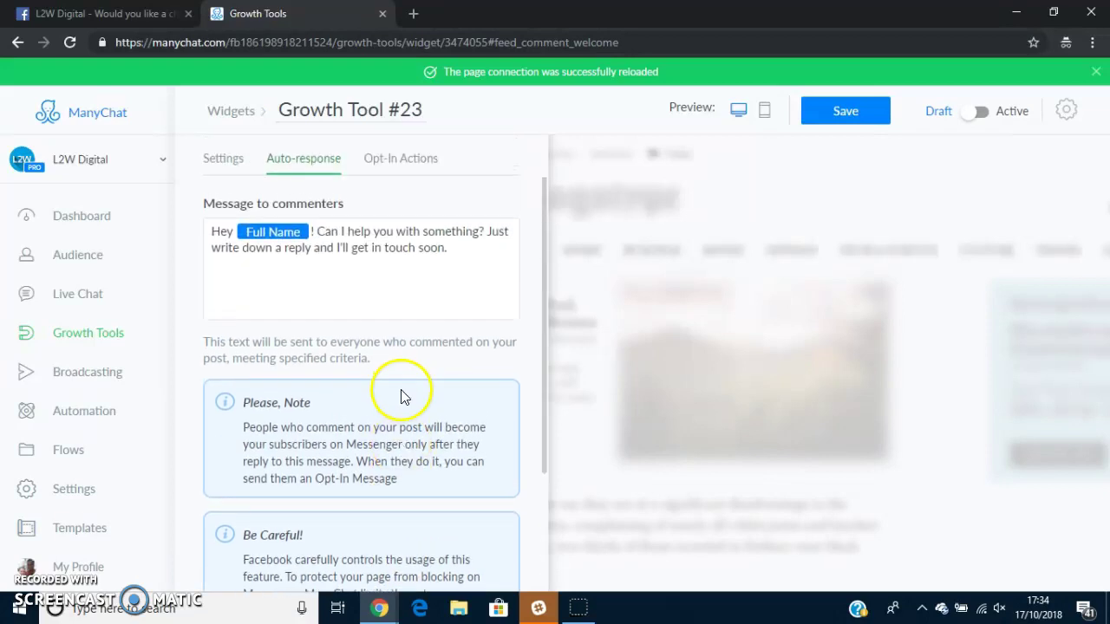
{"action": "scroll", "coordinate": [407, 382], "scroll_direction": "up", "scroll_amount": 1}
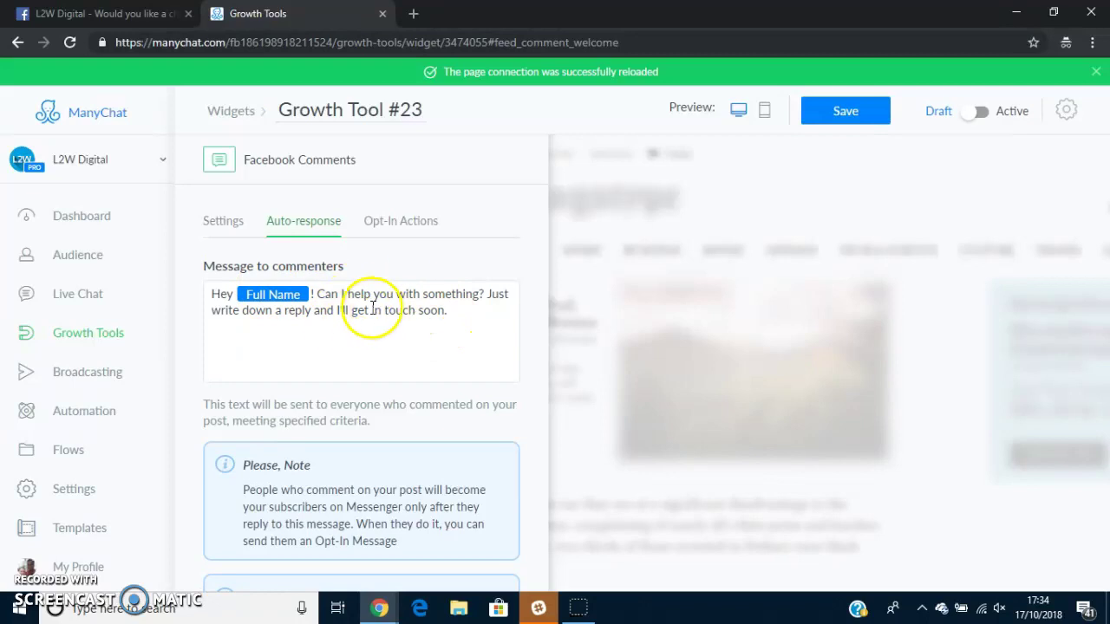
{"action": "scroll", "coordinate": [369, 264], "scroll_direction": "down", "scroll_amount": 1}
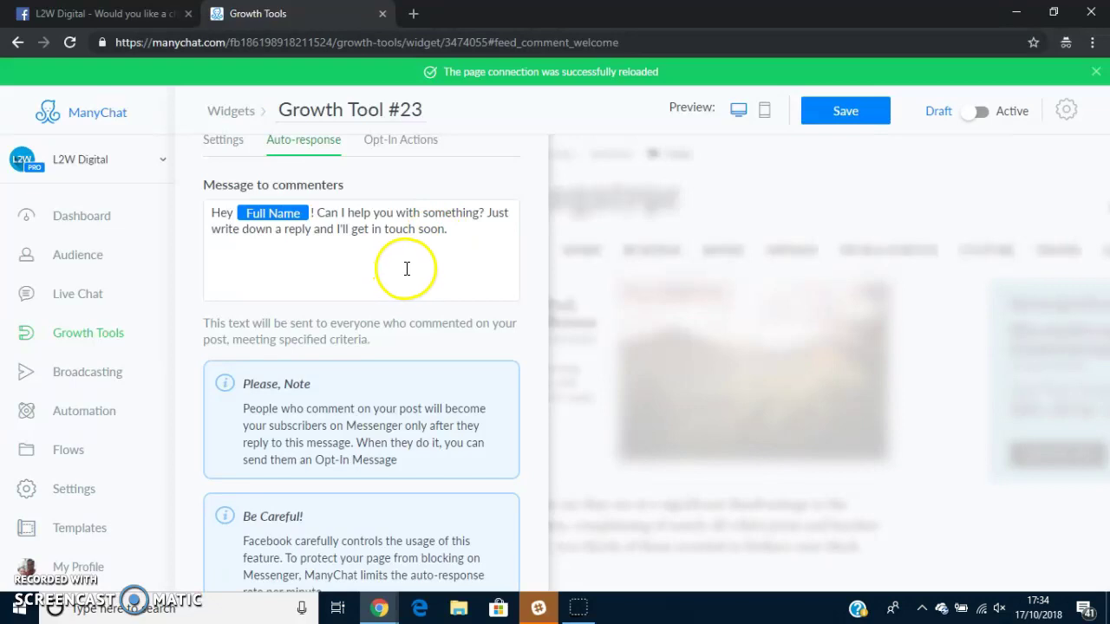
{"action": "scroll", "coordinate": [406, 269], "scroll_direction": "down", "scroll_amount": 3}
{"action": "scroll", "coordinate": [408, 269], "scroll_direction": "up", "scroll_amount": 3}
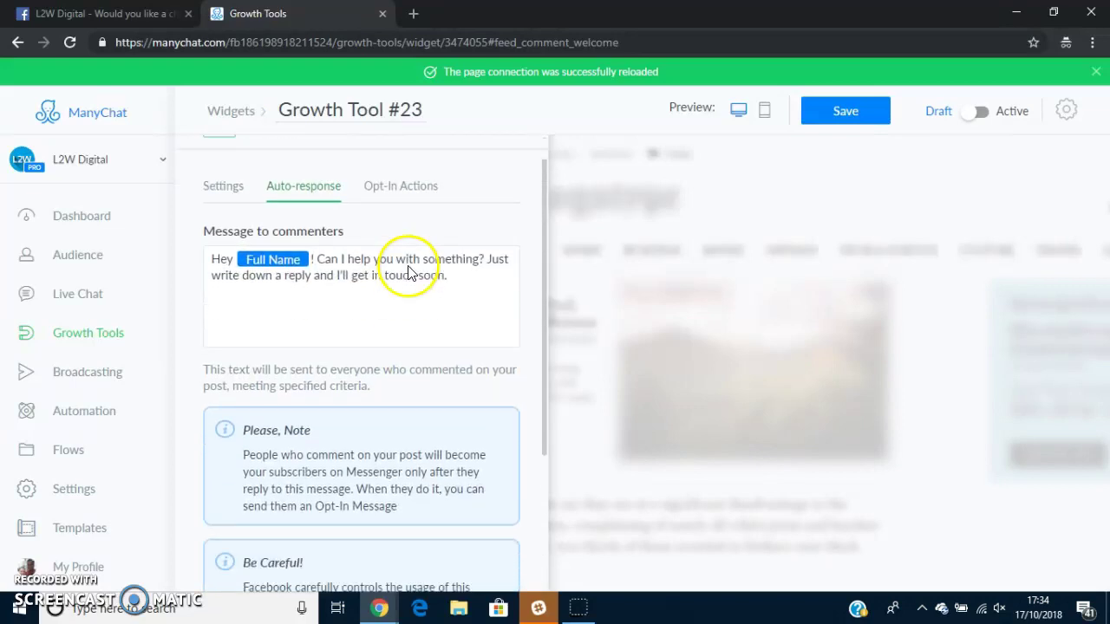
{"action": "scroll", "coordinate": [391, 272], "scroll_direction": "down", "scroll_amount": 3}
{"action": "scroll", "coordinate": [434, 304], "scroll_direction": "up", "scroll_amount": 3}
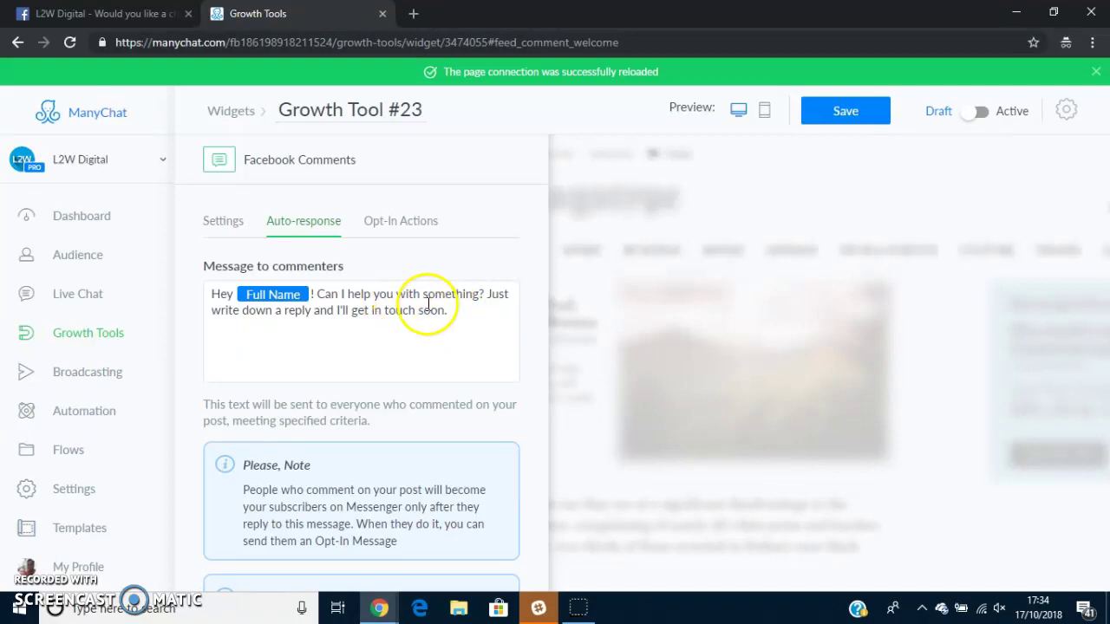
{"action": "scroll", "coordinate": [427, 305], "scroll_direction": "down", "scroll_amount": 3}
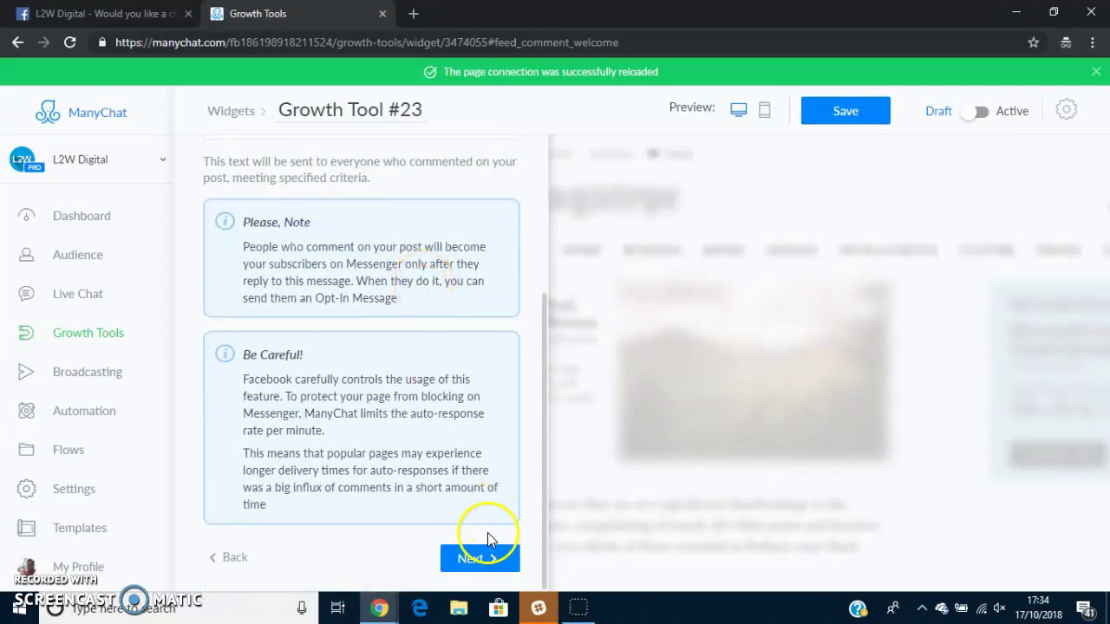
Step: Set the opt-in message to send to everyone who replies, and add subscribers to the Messenger Bot Demo sequence
{"action": "left_click", "coordinate": [487, 557]}
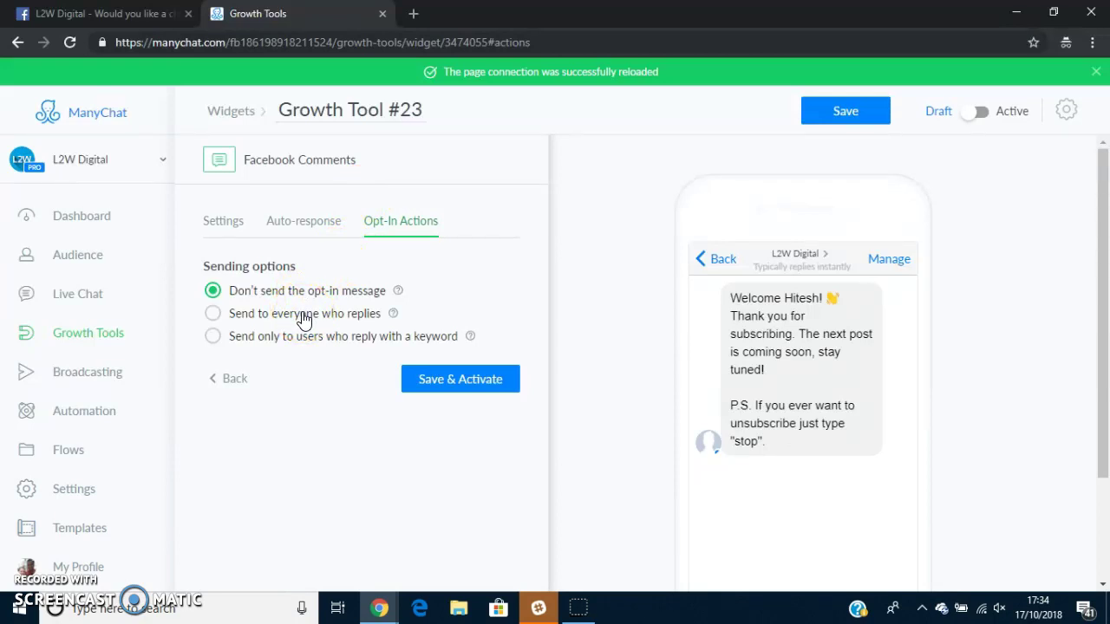
{"action": "left_click", "coordinate": [303, 317]}
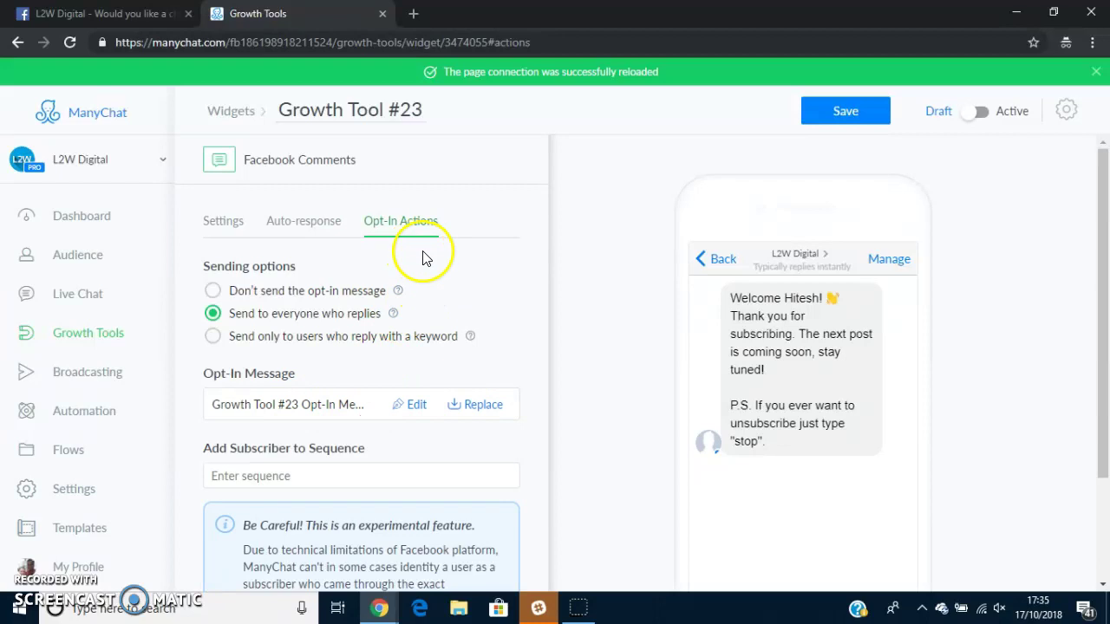
{"action": "scroll", "coordinate": [421, 257], "scroll_direction": "down", "scroll_amount": 2}
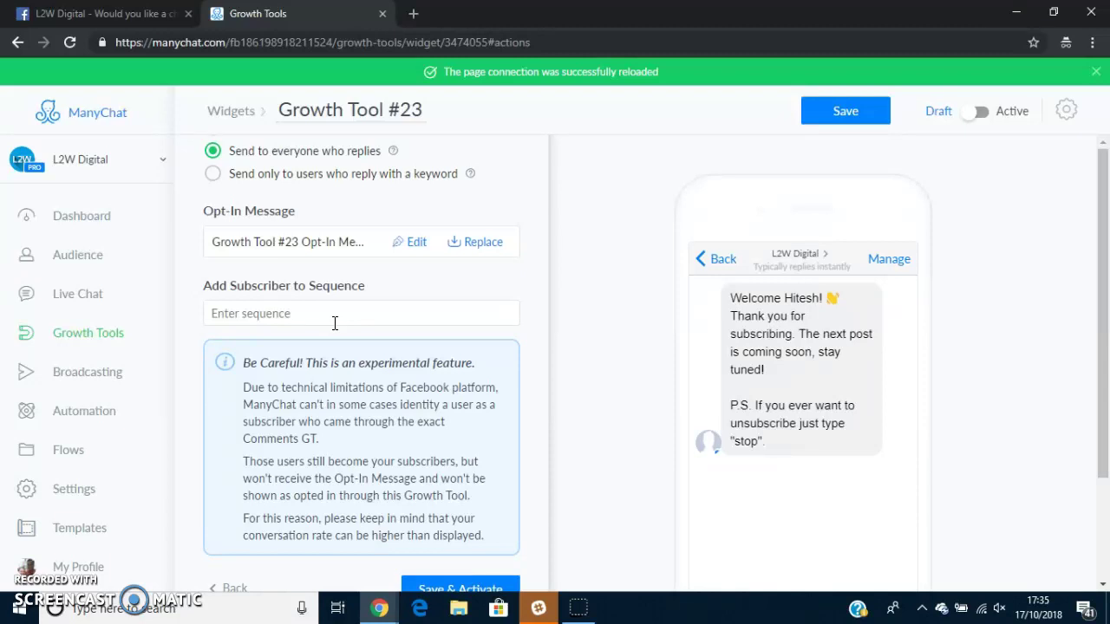
{"action": "left_click", "coordinate": [333, 322]}
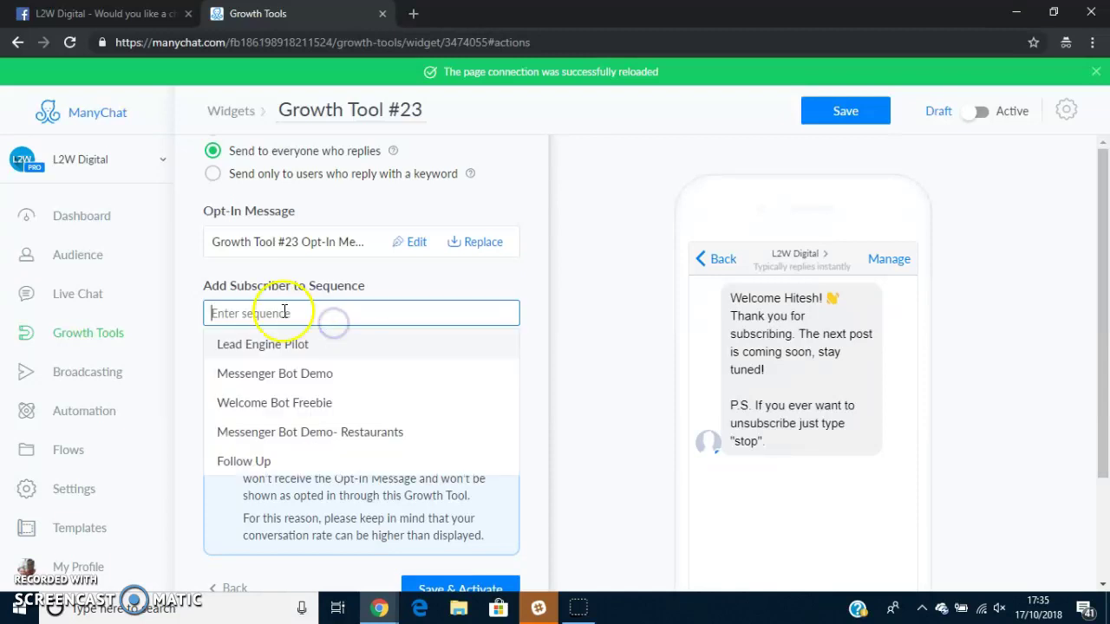
{"action": "left_click", "coordinate": [284, 374]}
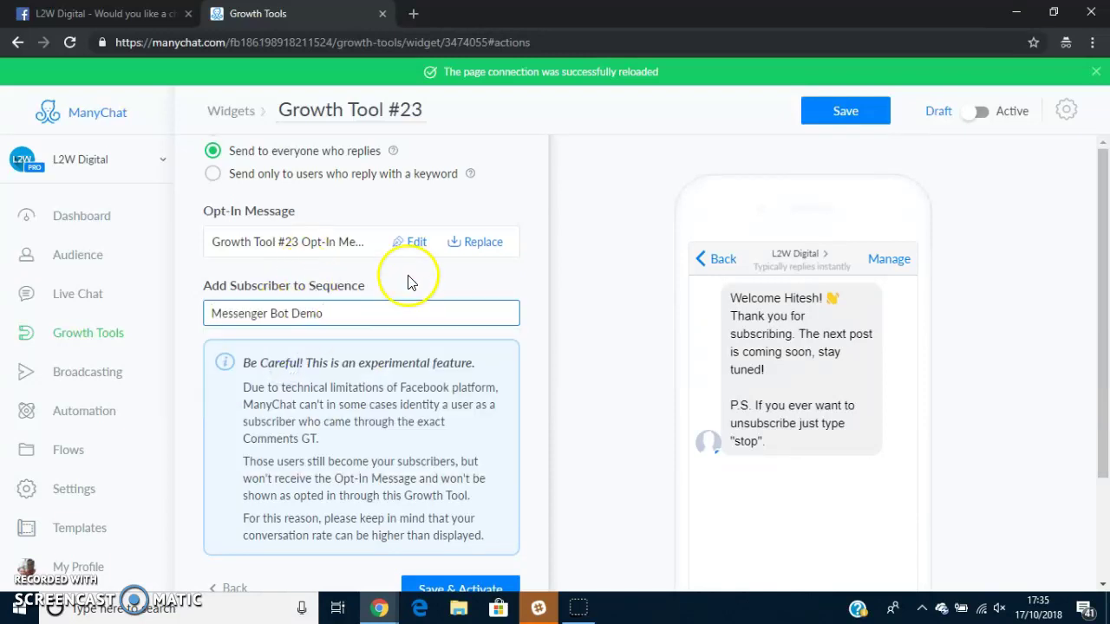
{"action": "scroll", "coordinate": [389, 277], "scroll_direction": "down", "scroll_amount": 1}
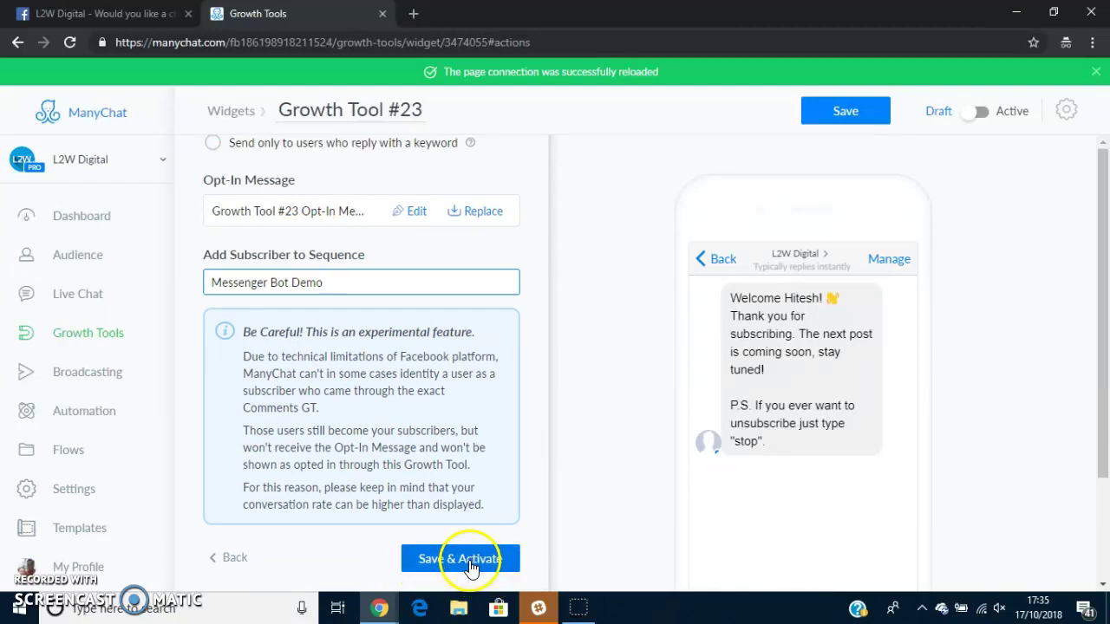
Step: Open the Welcome Bot-Setup Offer flow from the account's flows and examine its Get Started message
{"action": "scroll", "coordinate": [498, 276], "scroll_direction": "up", "scroll_amount": 4}
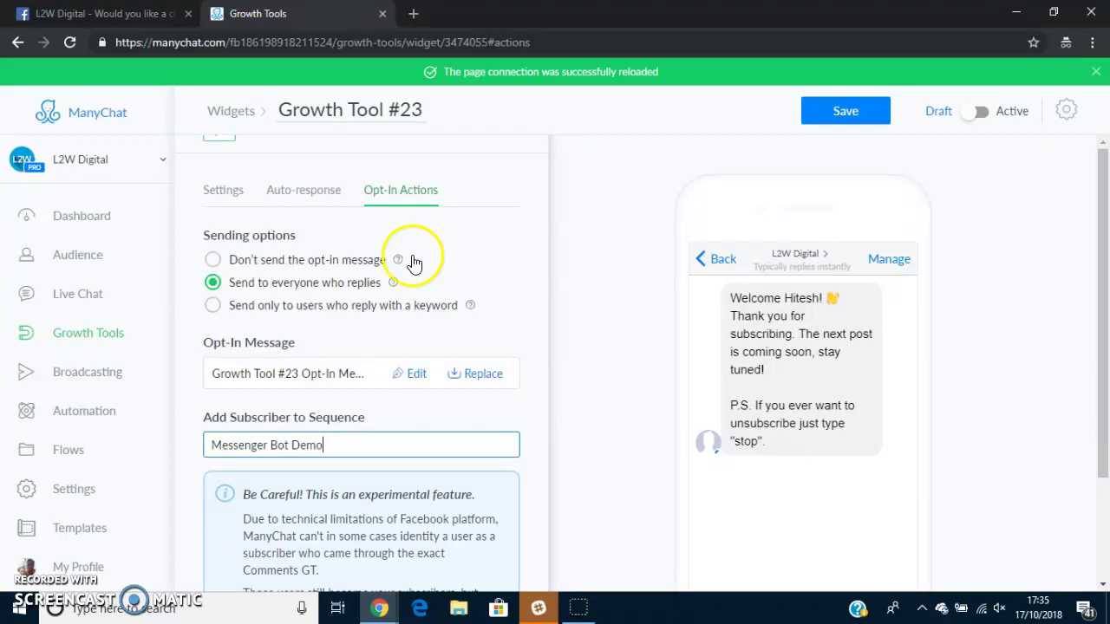
{"action": "left_click", "coordinate": [81, 450]}
{"action": "left_click", "coordinate": [642, 135]}
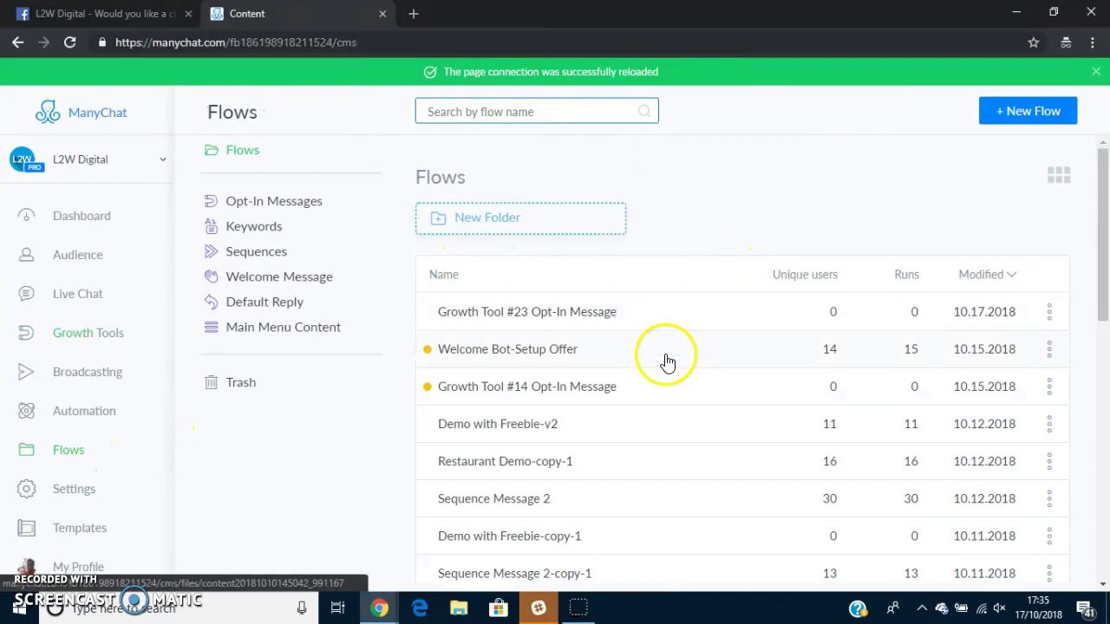
{"action": "left_click", "coordinate": [520, 348]}
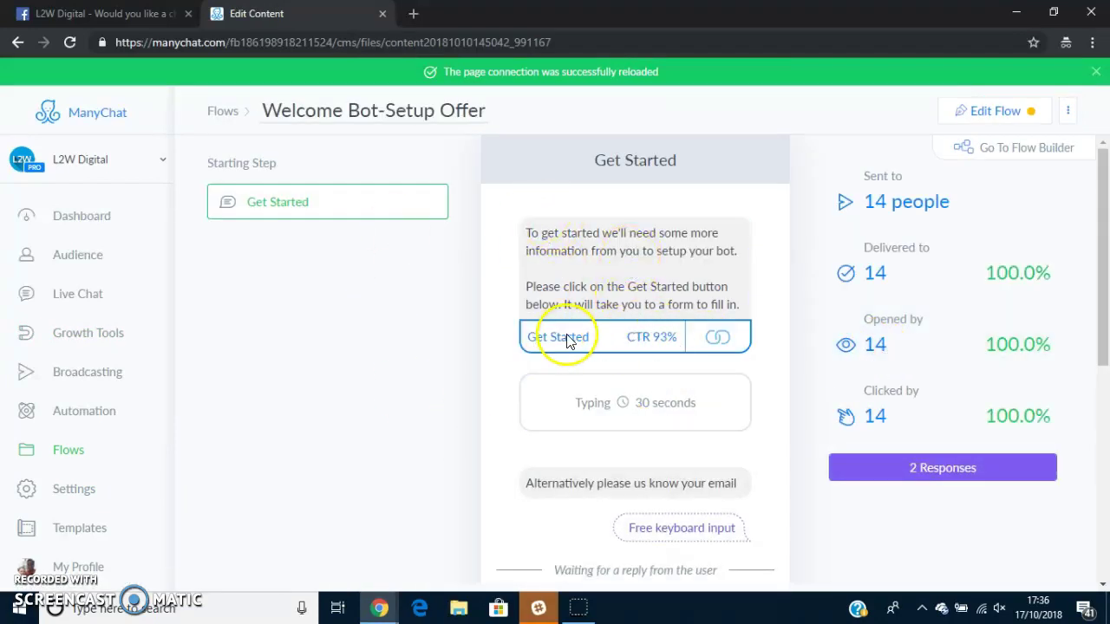
Step: Return to the list of flows, open Demo with Freebie-v2 and review its introduction messages through to the closing question
{"action": "left_click", "coordinate": [226, 111]}
{"action": "scroll", "coordinate": [680, 251], "scroll_direction": "down", "scroll_amount": 1}
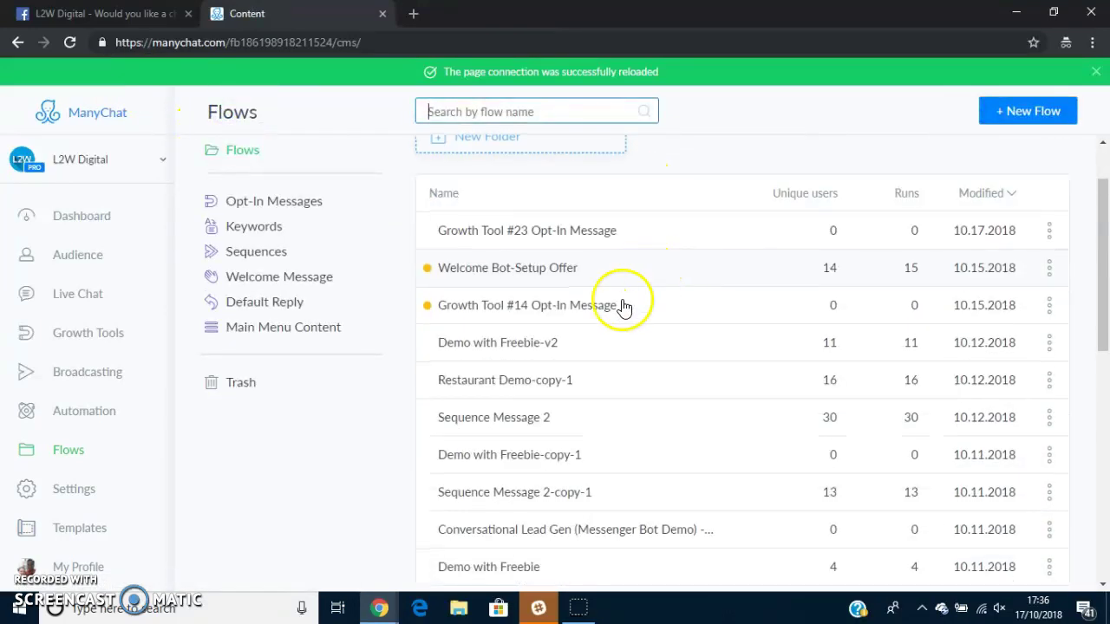
{"action": "left_click", "coordinate": [503, 343]}
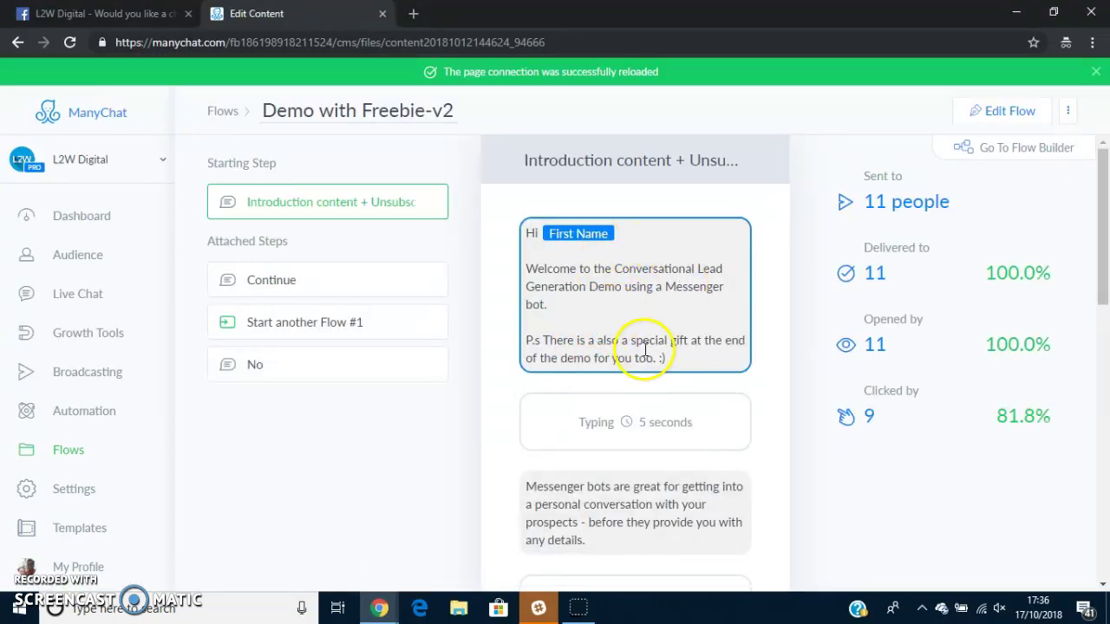
{"action": "scroll", "coordinate": [631, 347], "scroll_direction": "down", "scroll_amount": 3}
{"action": "scroll", "coordinate": [629, 347], "scroll_direction": "down", "scroll_amount": 2}
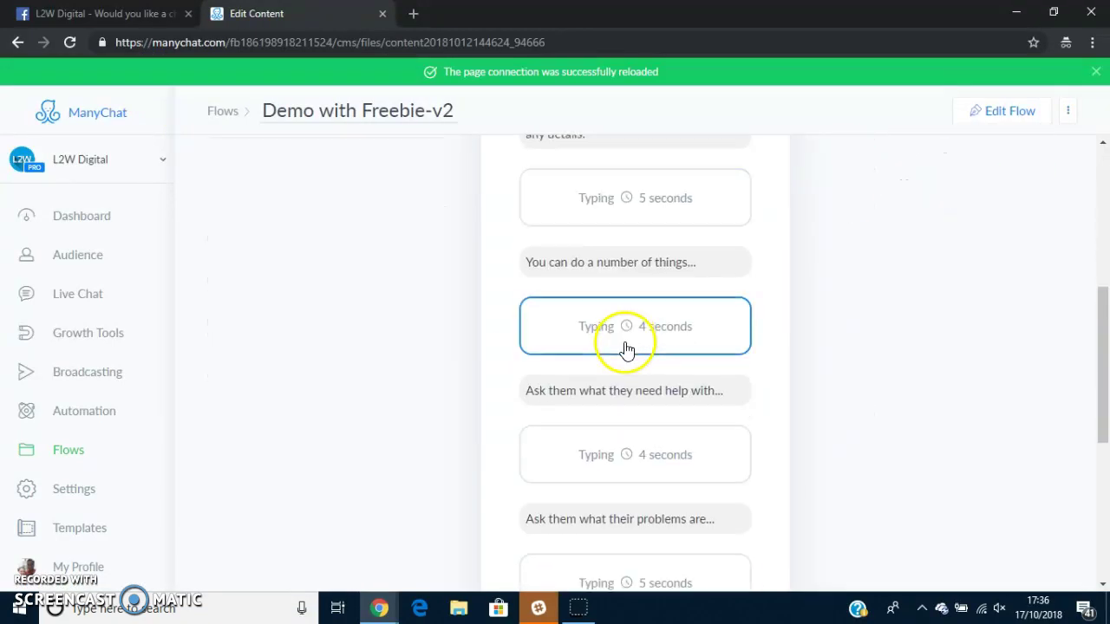
{"action": "scroll", "coordinate": [627, 303], "scroll_direction": "down", "scroll_amount": 3}
{"action": "scroll", "coordinate": [611, 310], "scroll_direction": "down", "scroll_amount": 2}
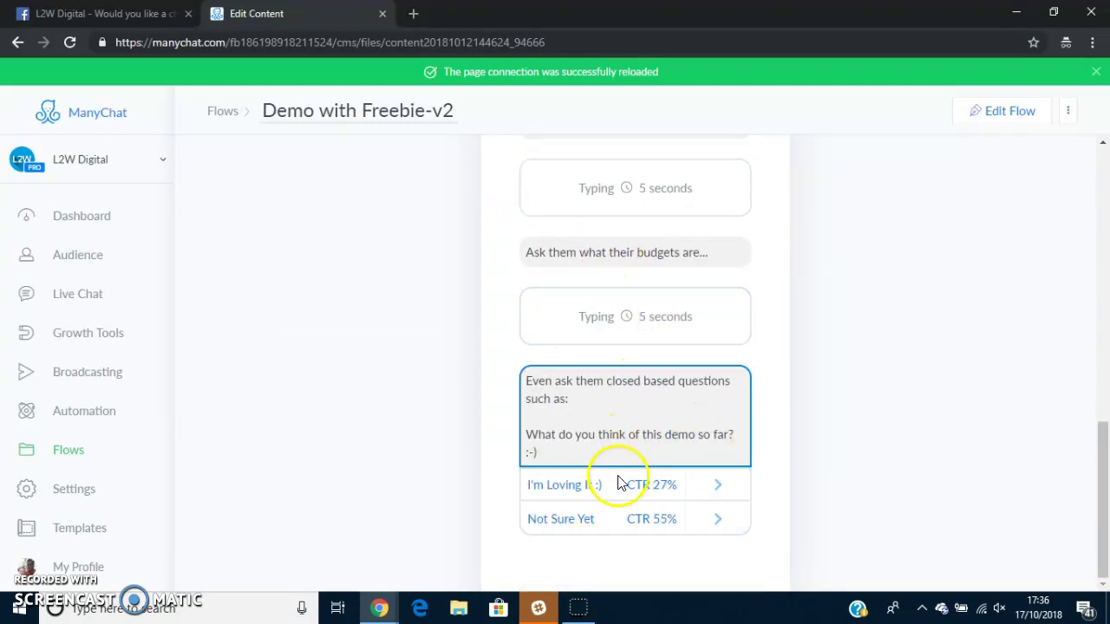
Step: Follow the "I'm Loving It :)" reply to the Continue step and examine its website link message
{"action": "left_click", "coordinate": [719, 494]}
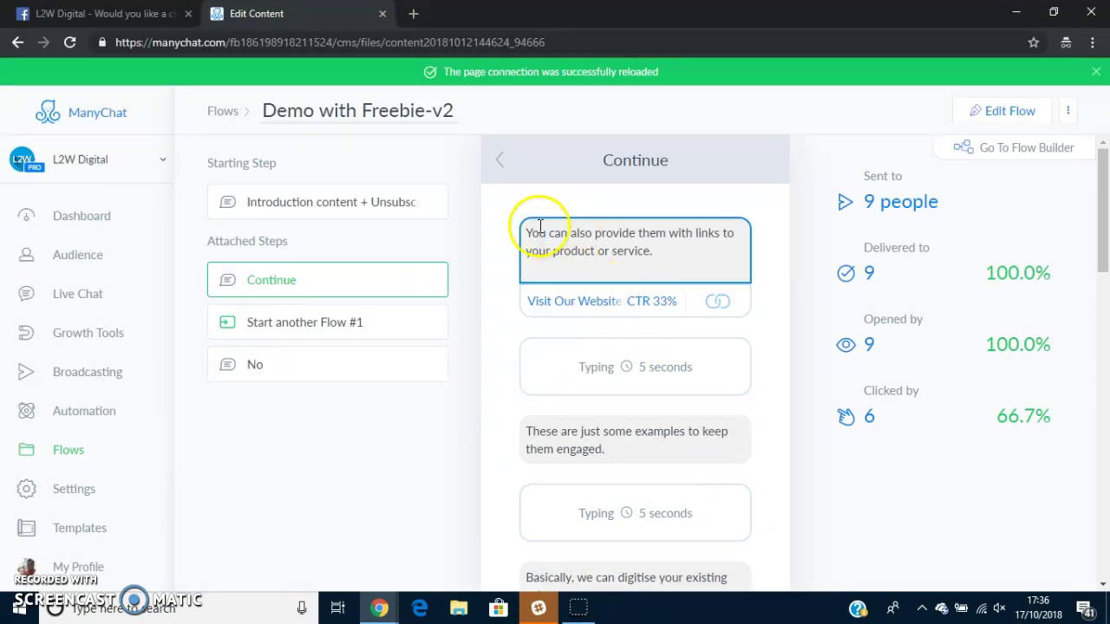
{"action": "left_click", "coordinate": [718, 302]}
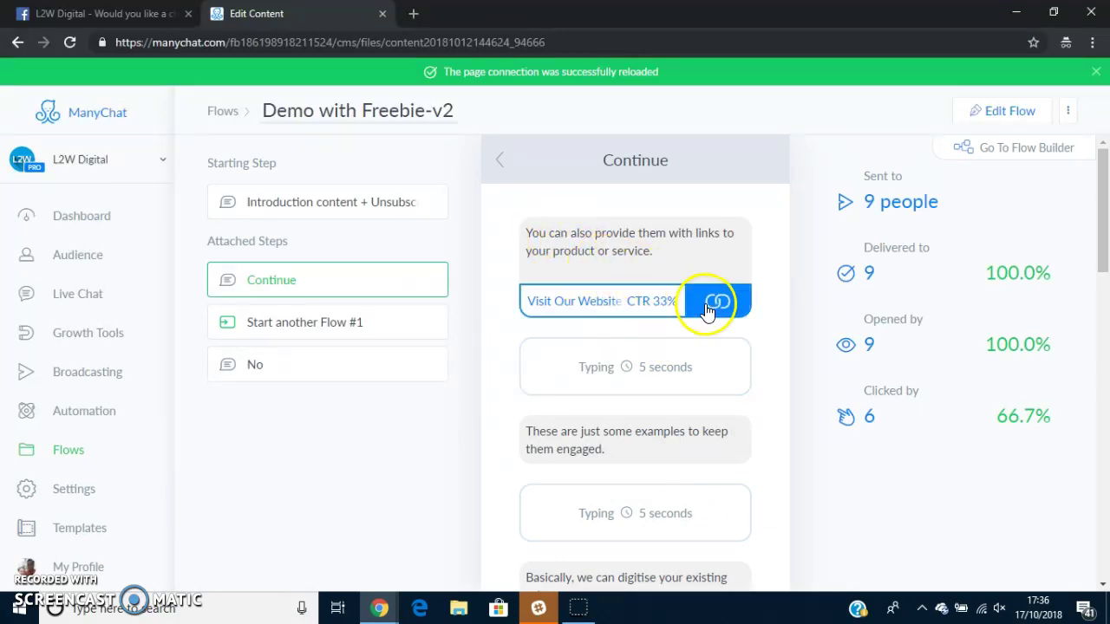